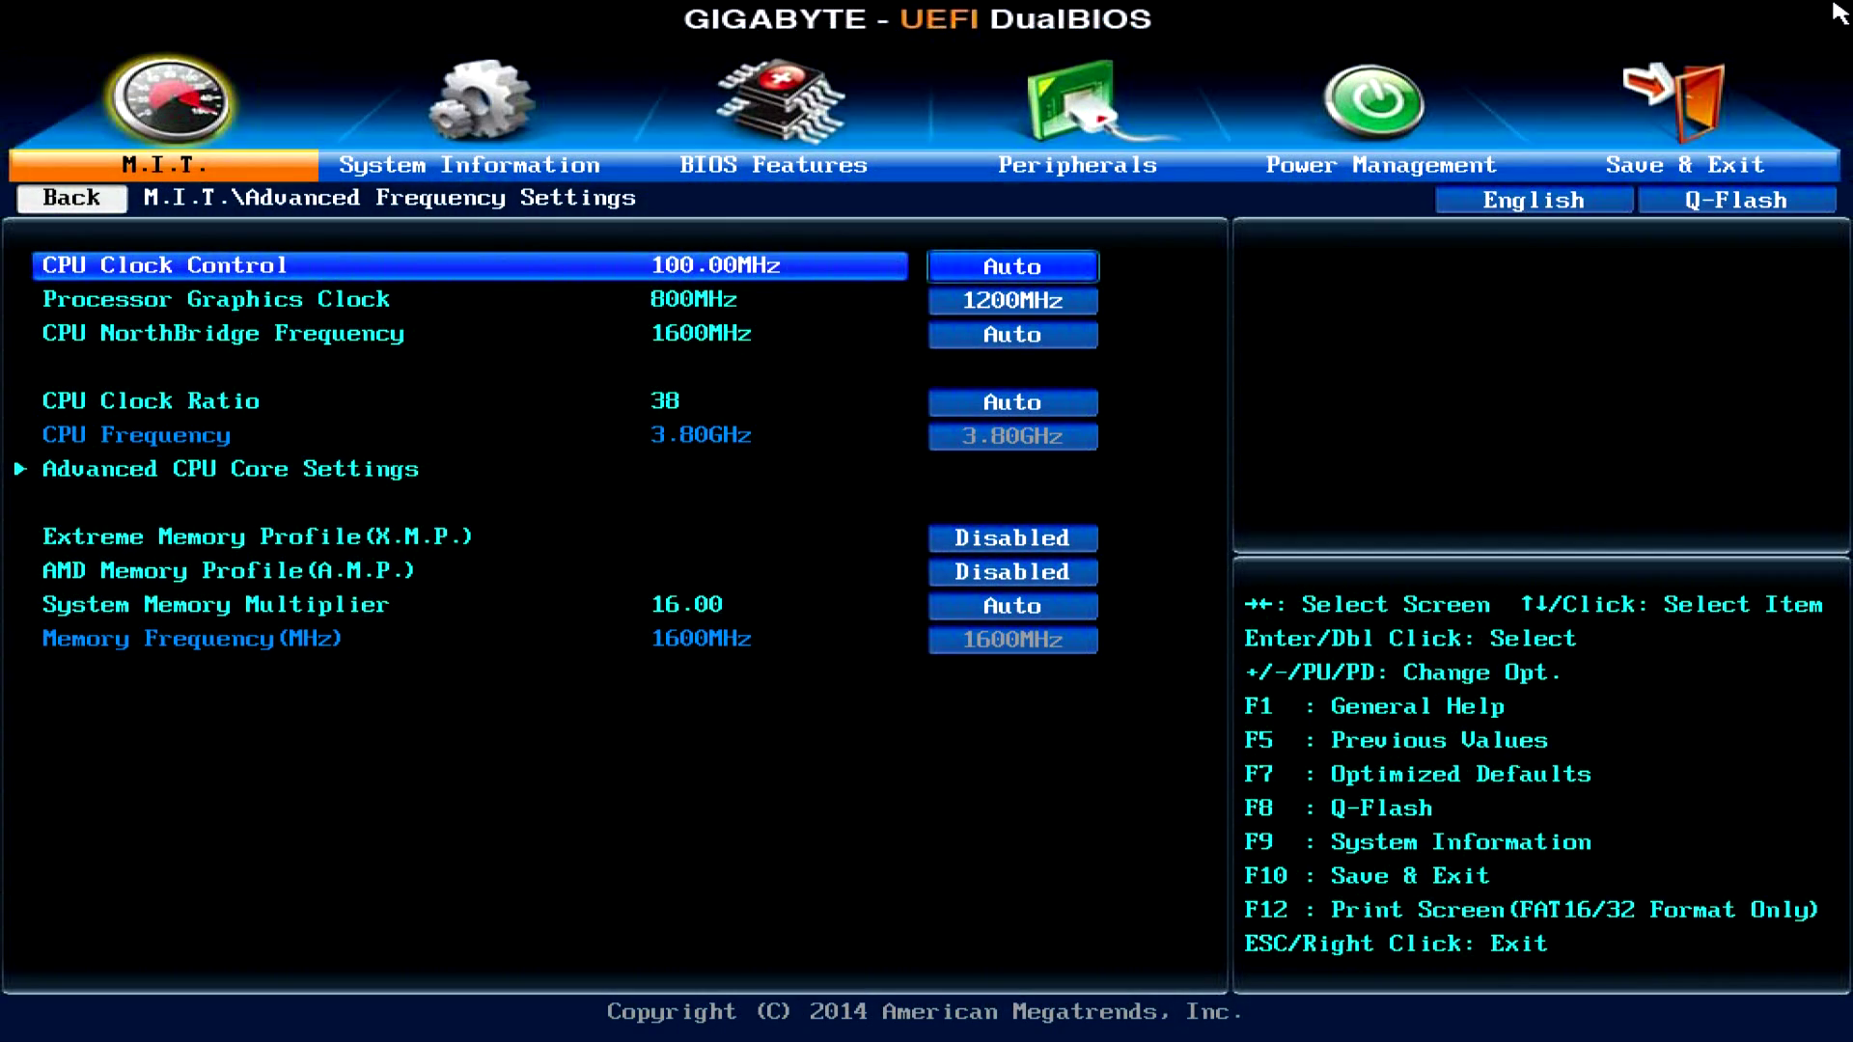
Review Advanced Memory Settings, checking timing mode and channel and rank interleaving
key("Down")
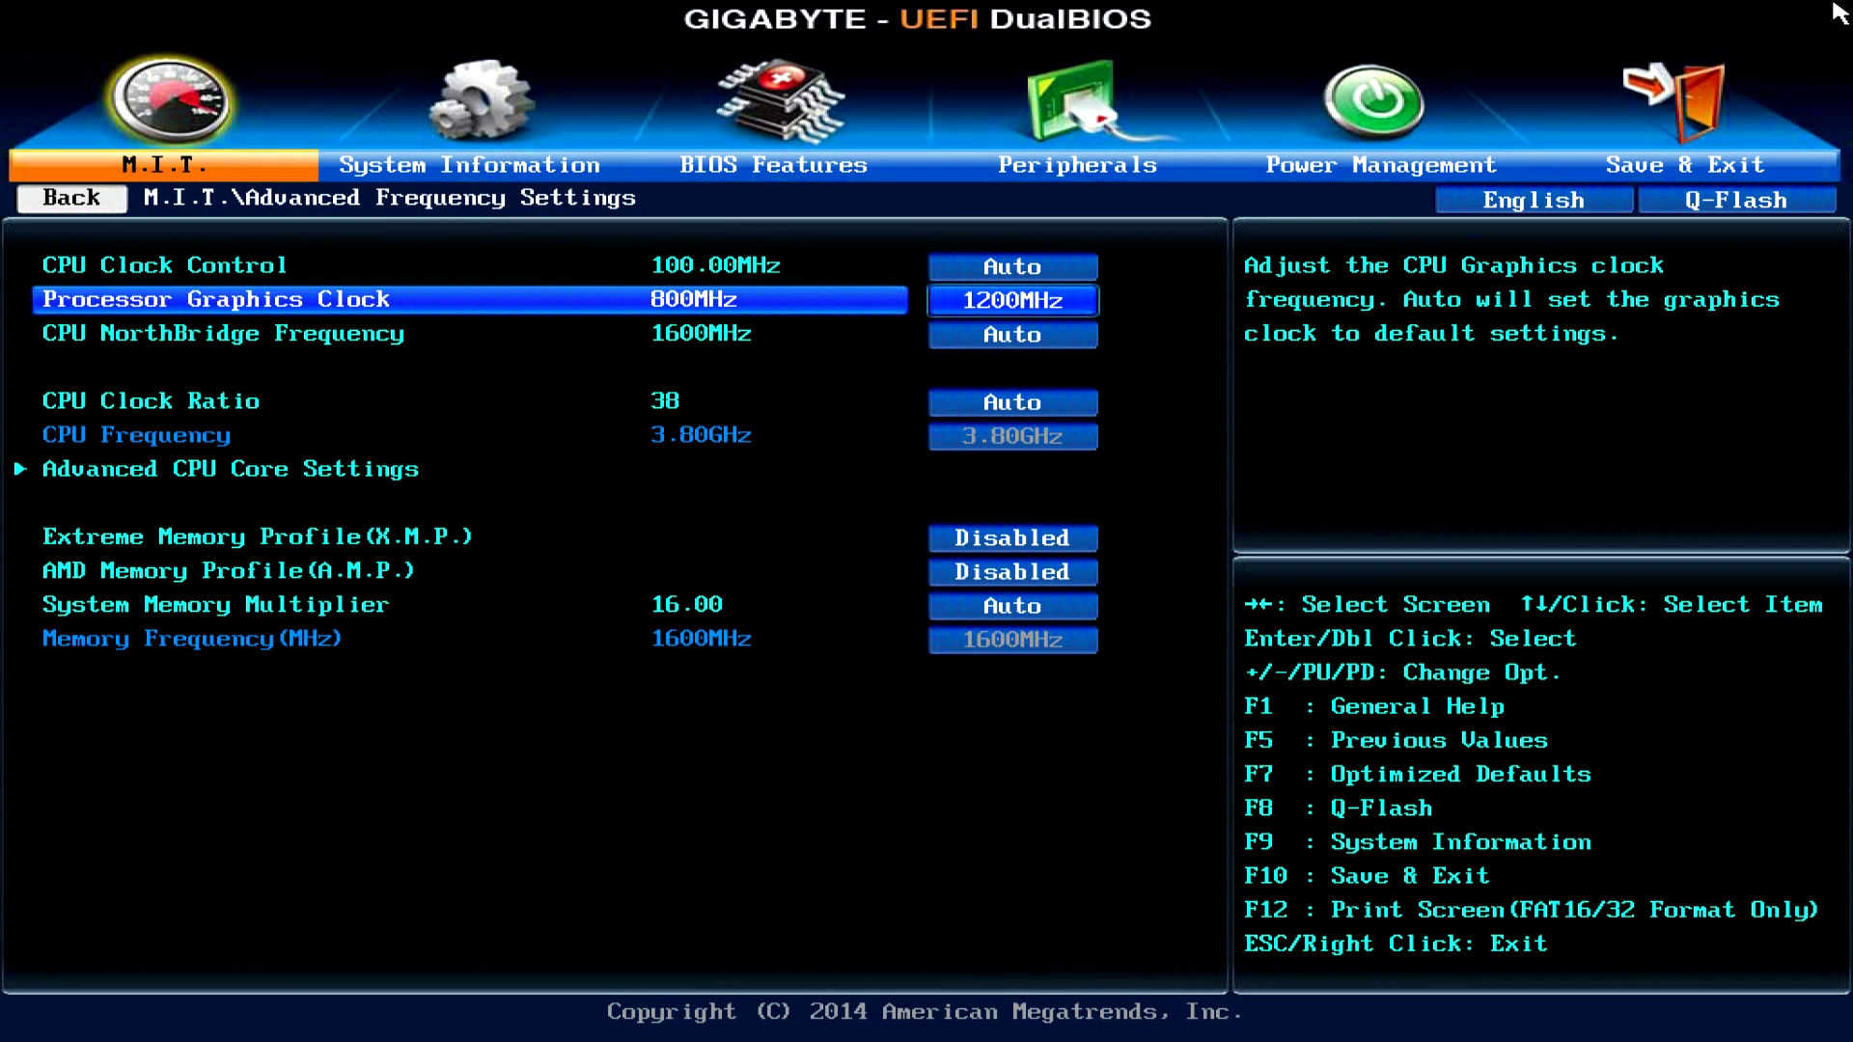
key("Down")
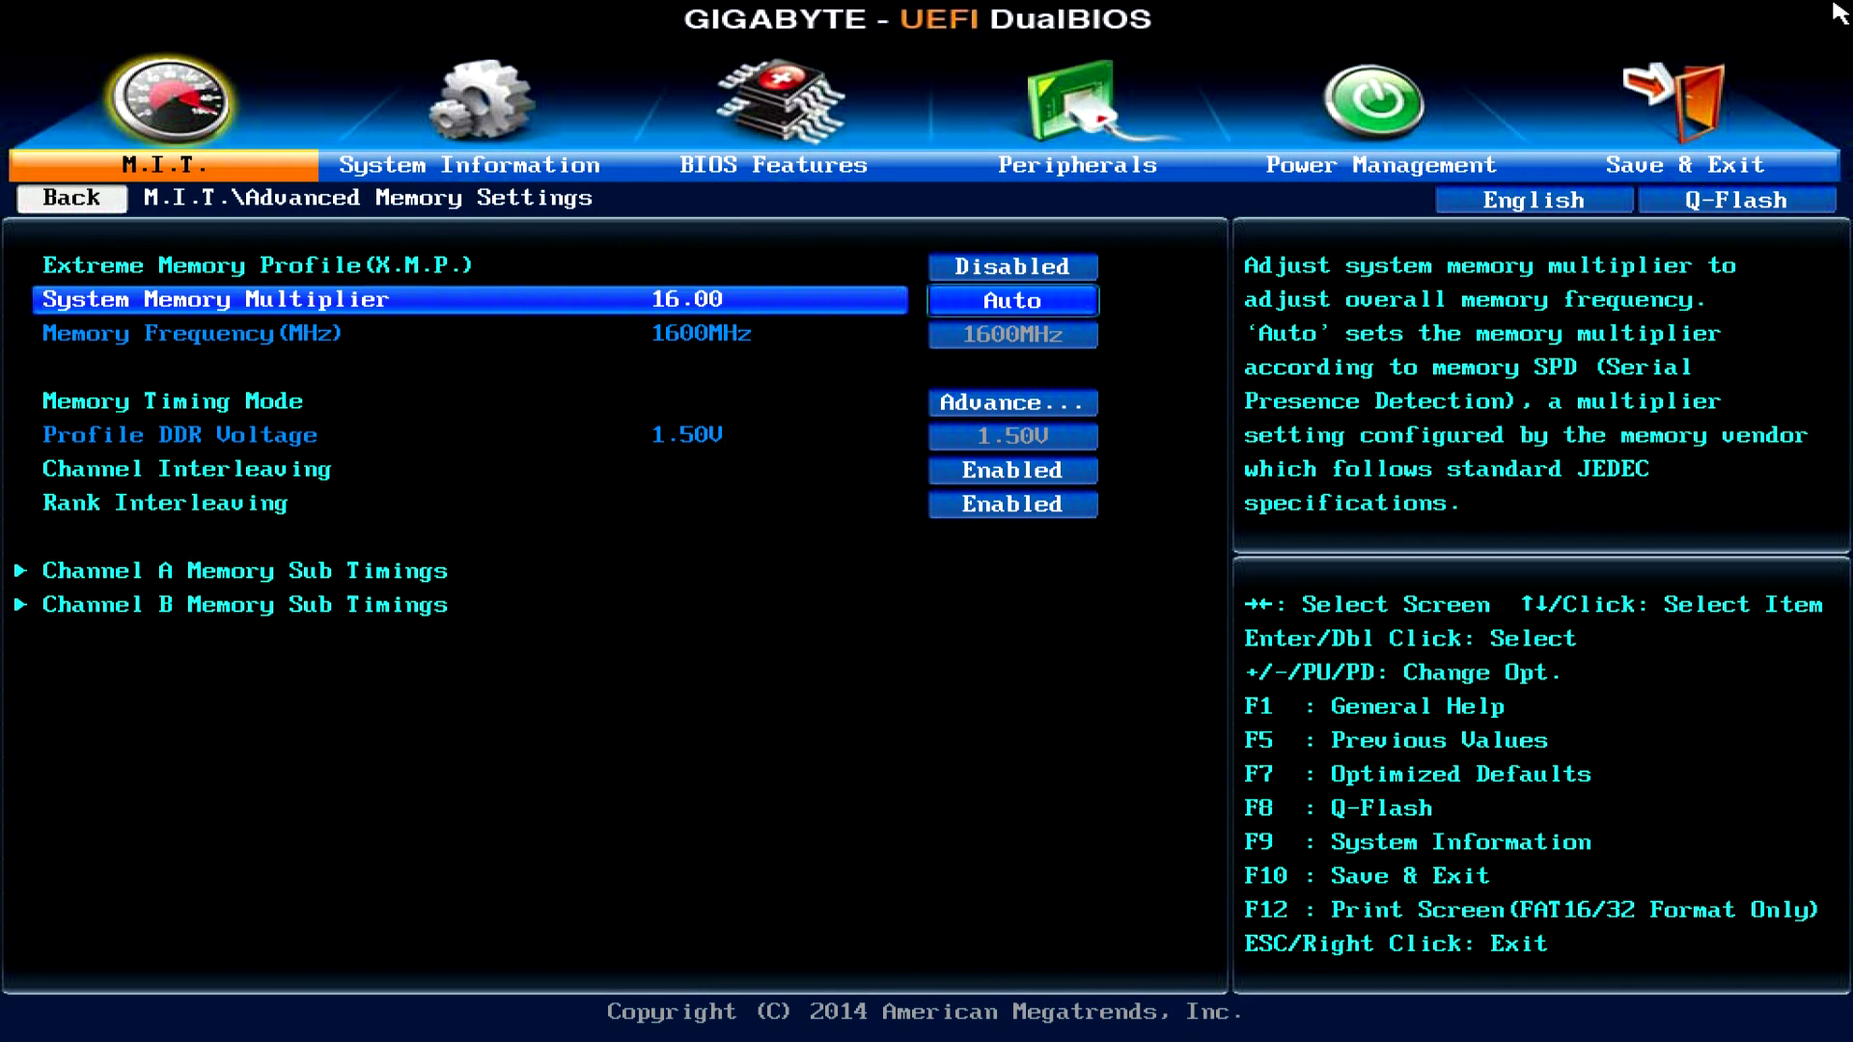
key("Down")
key("Down")
key("Up")
key("Up")
key("Down")
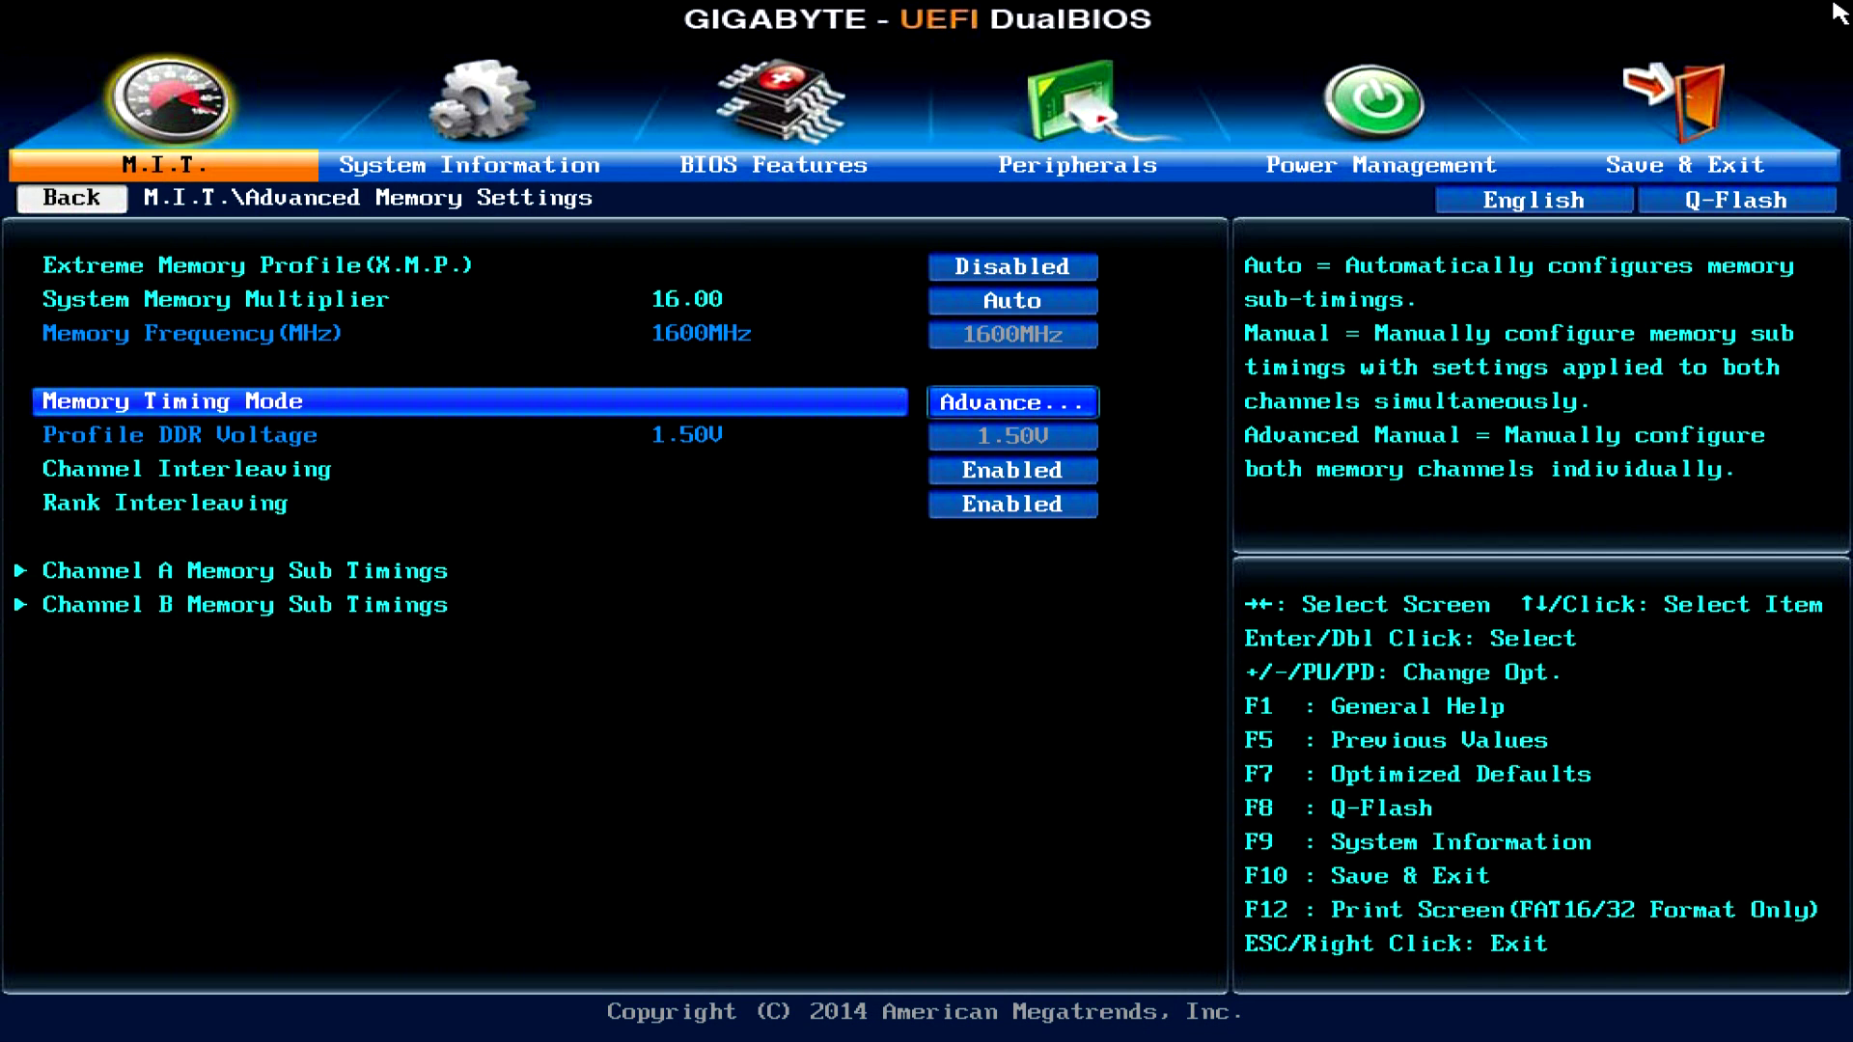
key("Down")
key("Down")
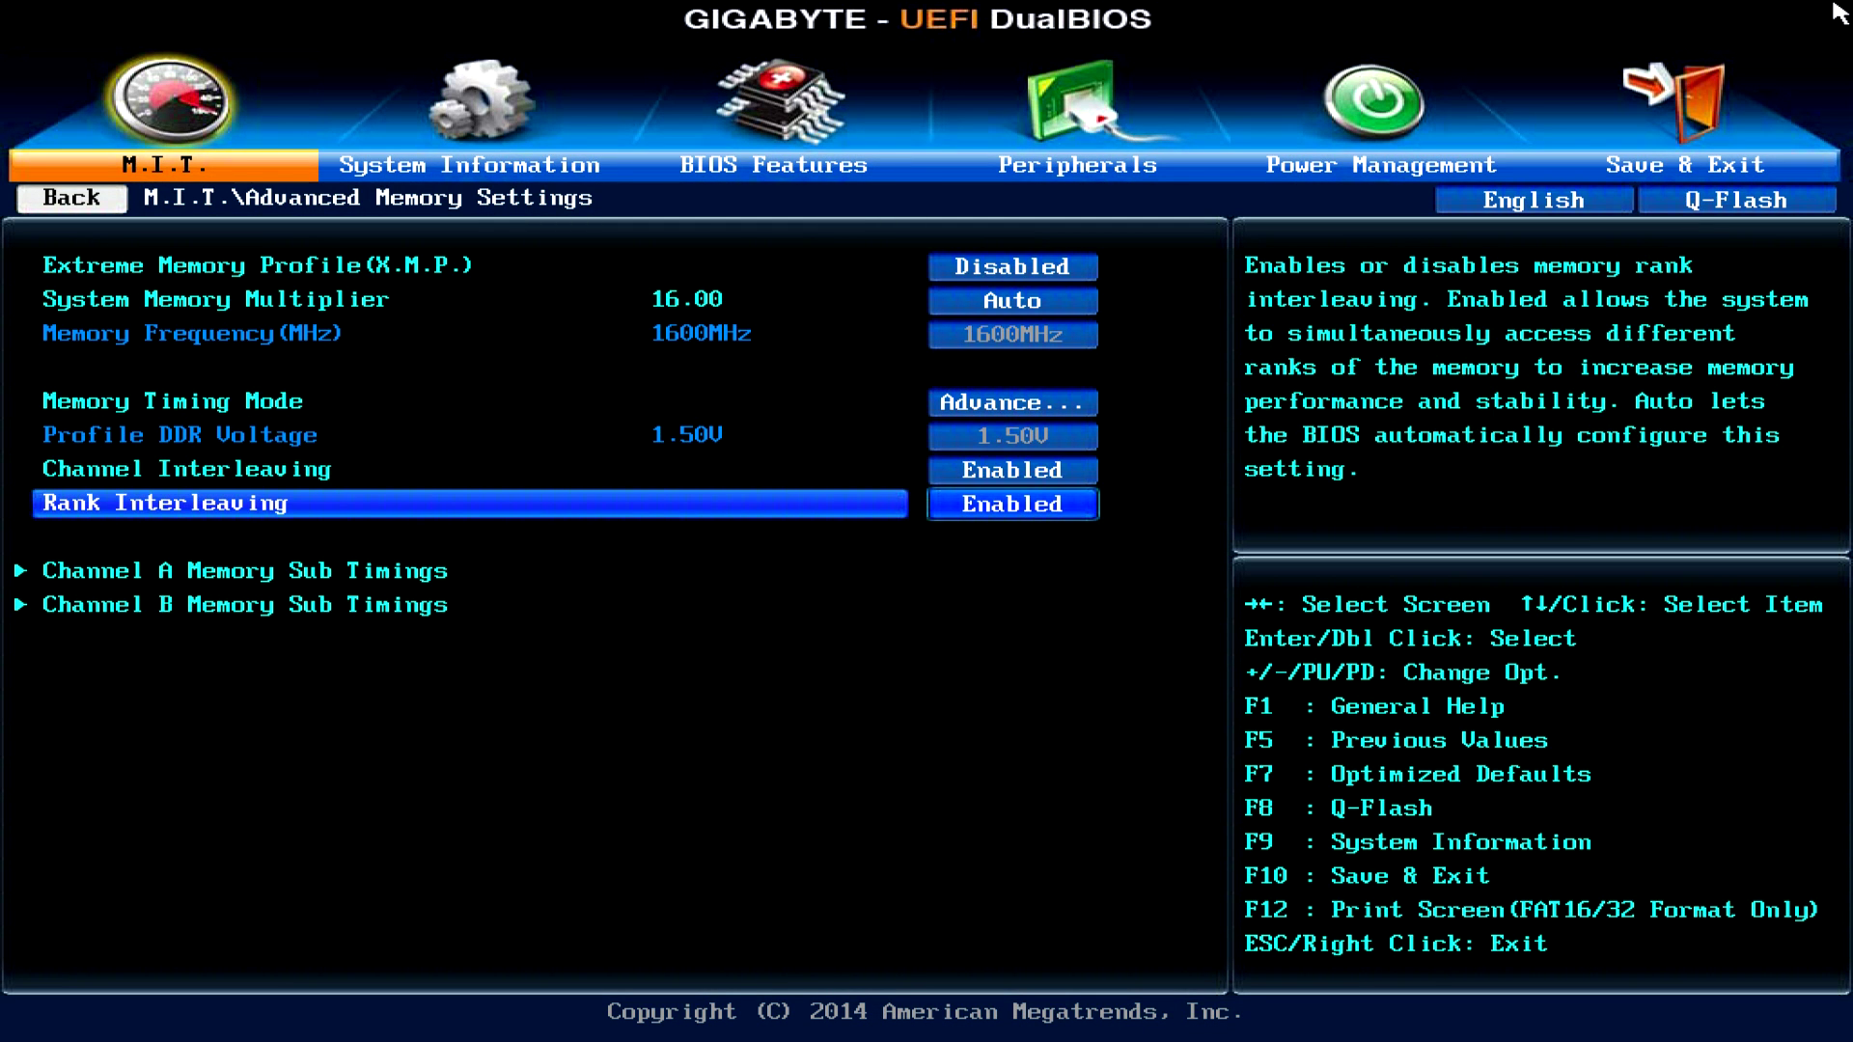
key("Up")
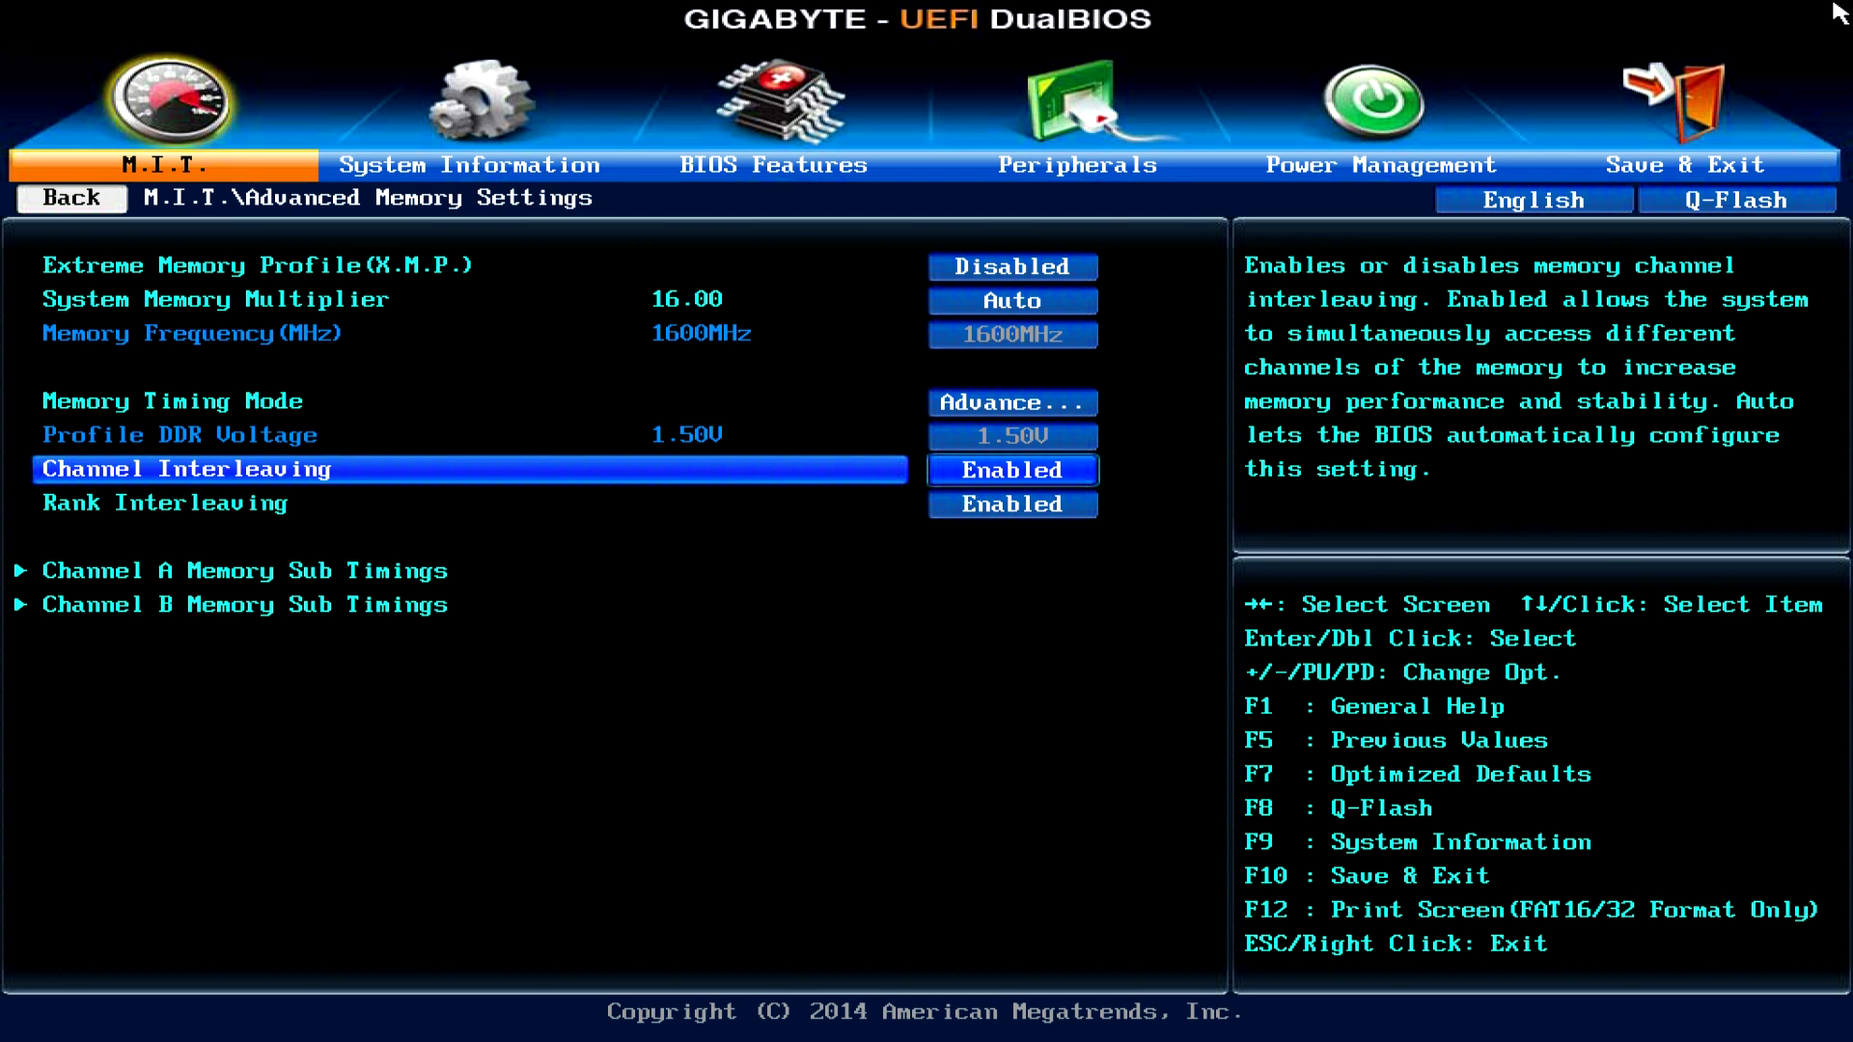
key("Up")
key("Escape")
Confirm X.M.P. and AMD Memory Profile stay Disabled, then enter Advanced CPU Core Settings
key("Return")
key("Escape")
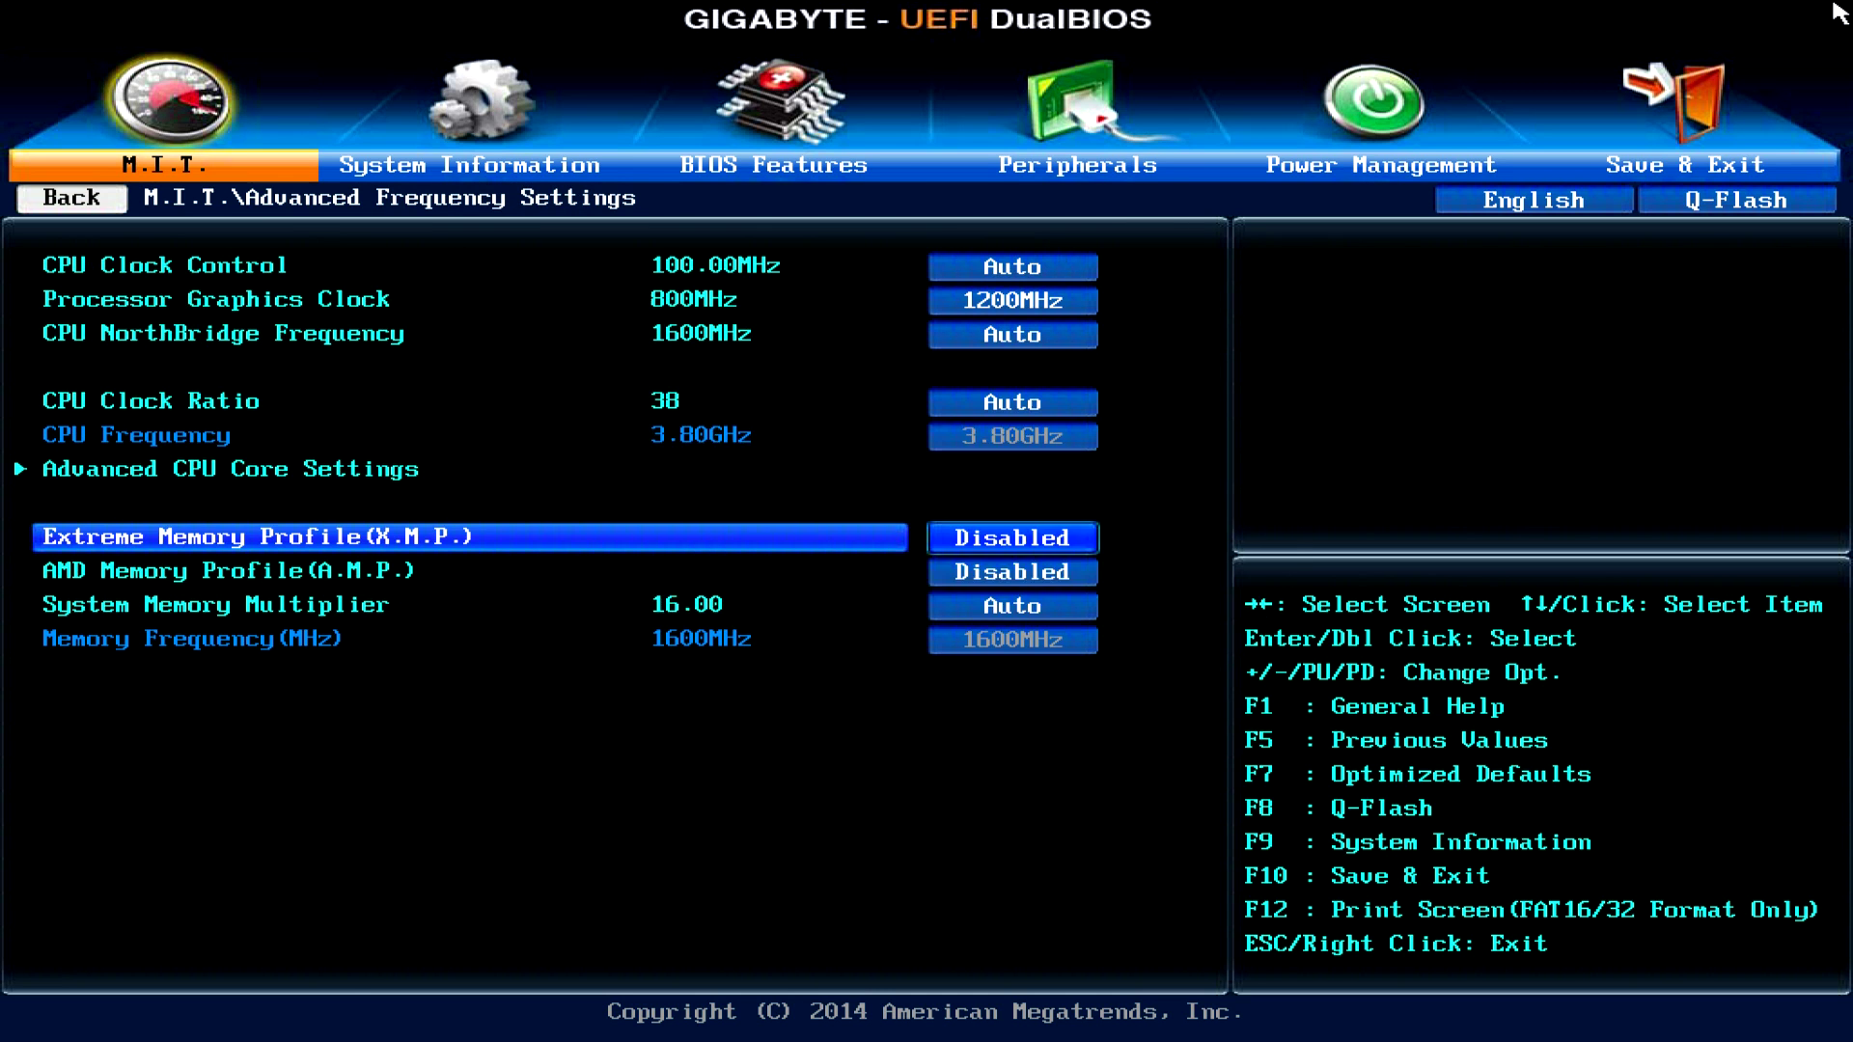
key("Down")
key("Return")
key("Escape")
key("Return")
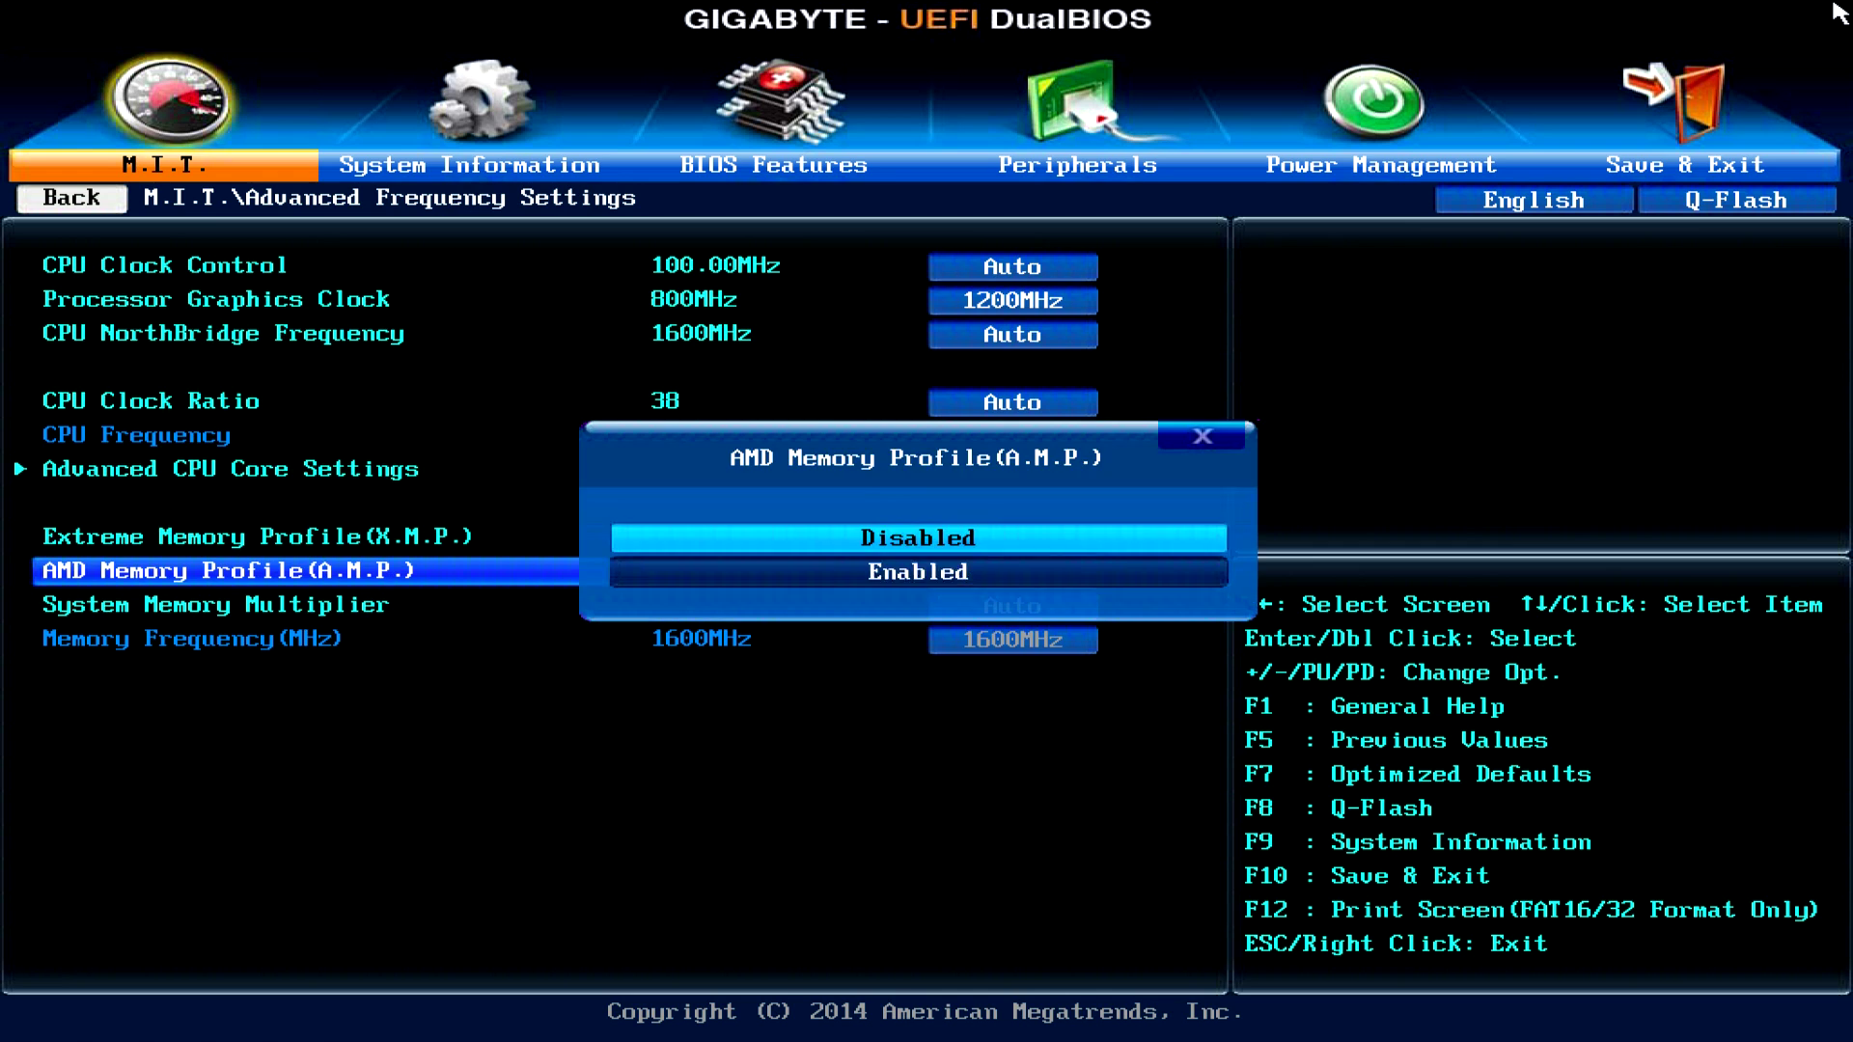
key("Down")
key("Escape")
key("Up")
key("Up")
key("Return")
Choose 65W for cTDP past disabled Core Performance Boost and Cool&Quiet, reaching SVM and C6 Mode
key("Down")
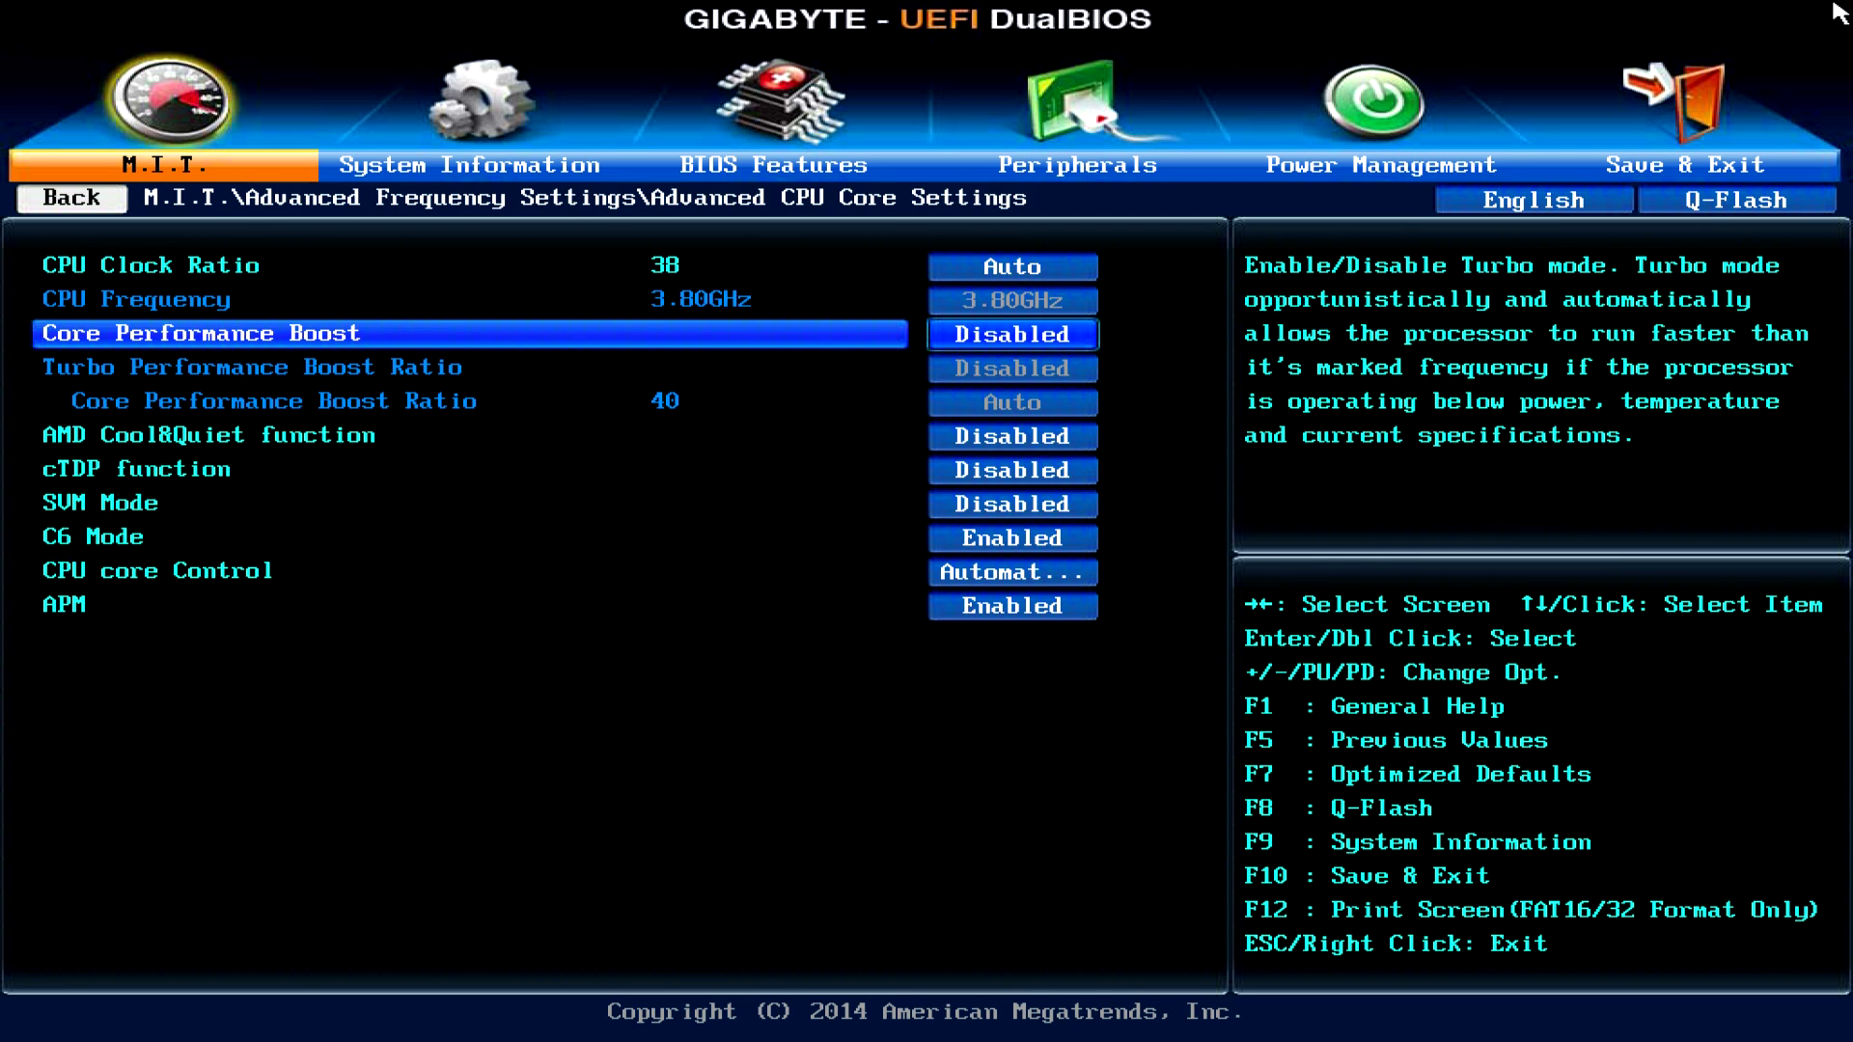
key("Down")
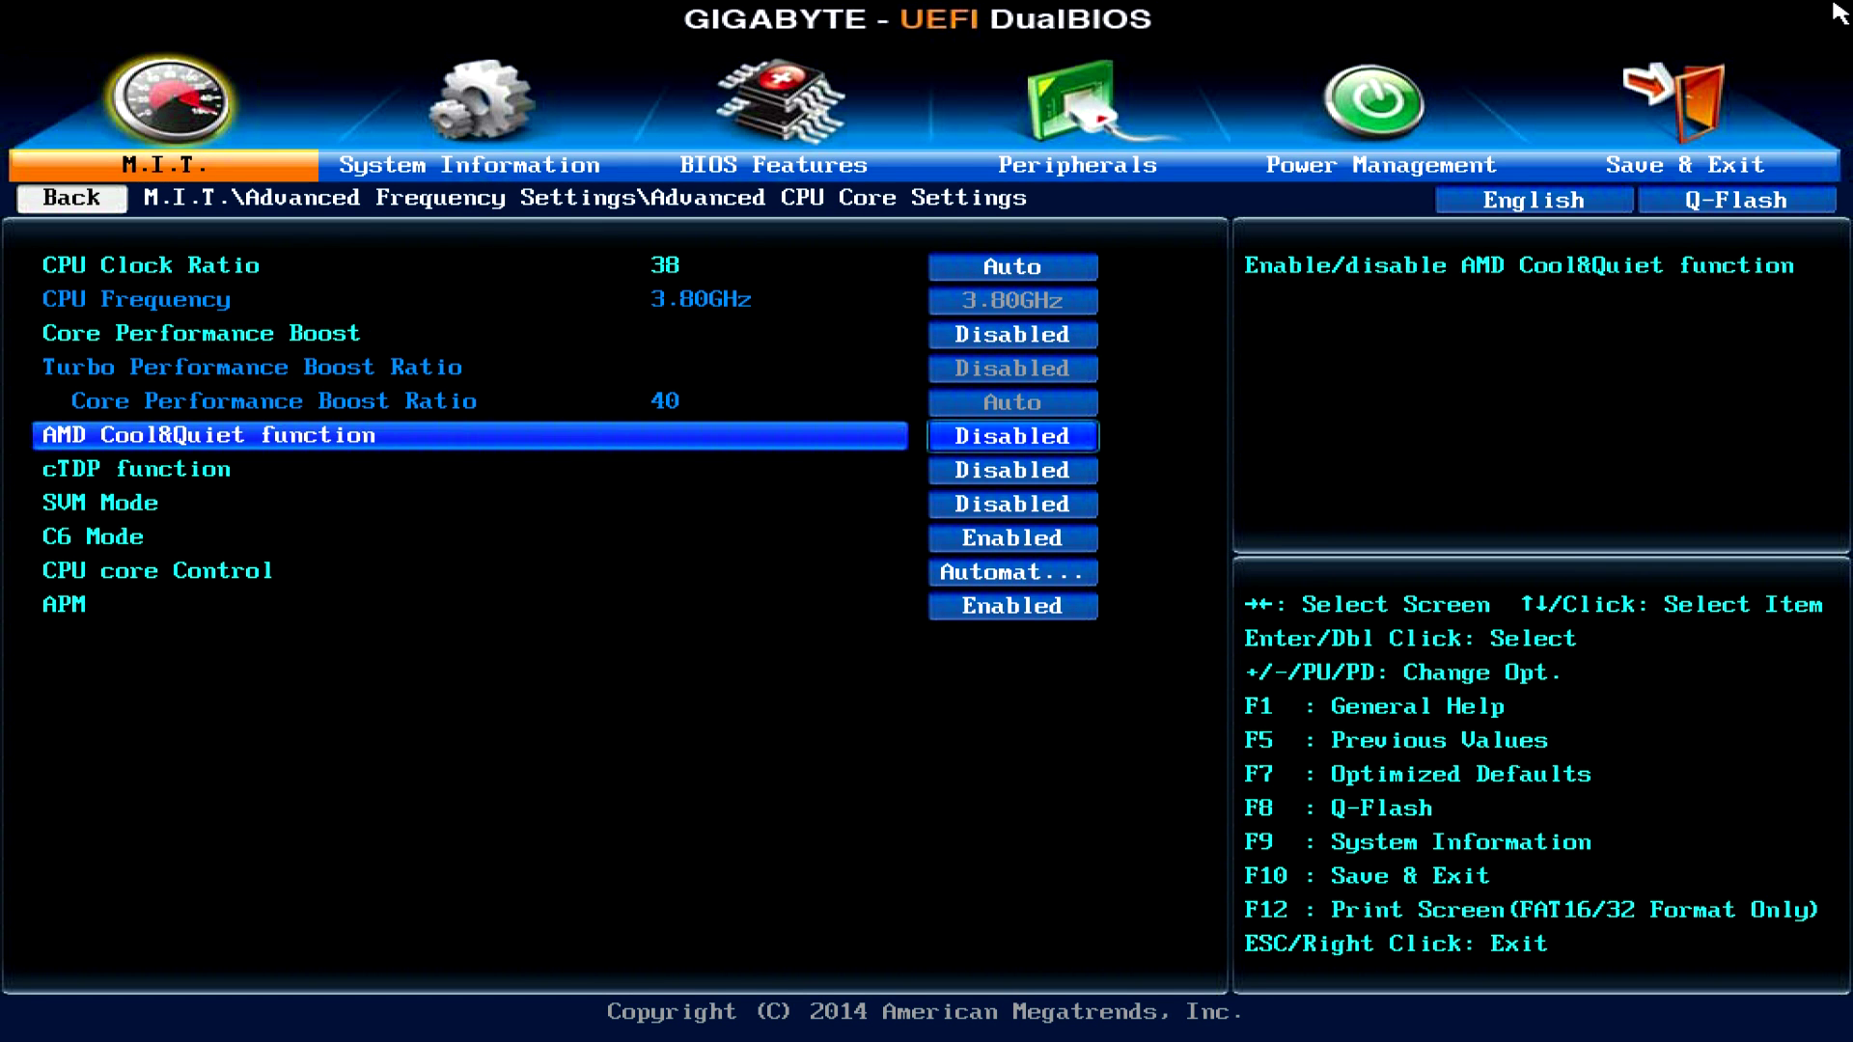
key("Down")
key("Down")
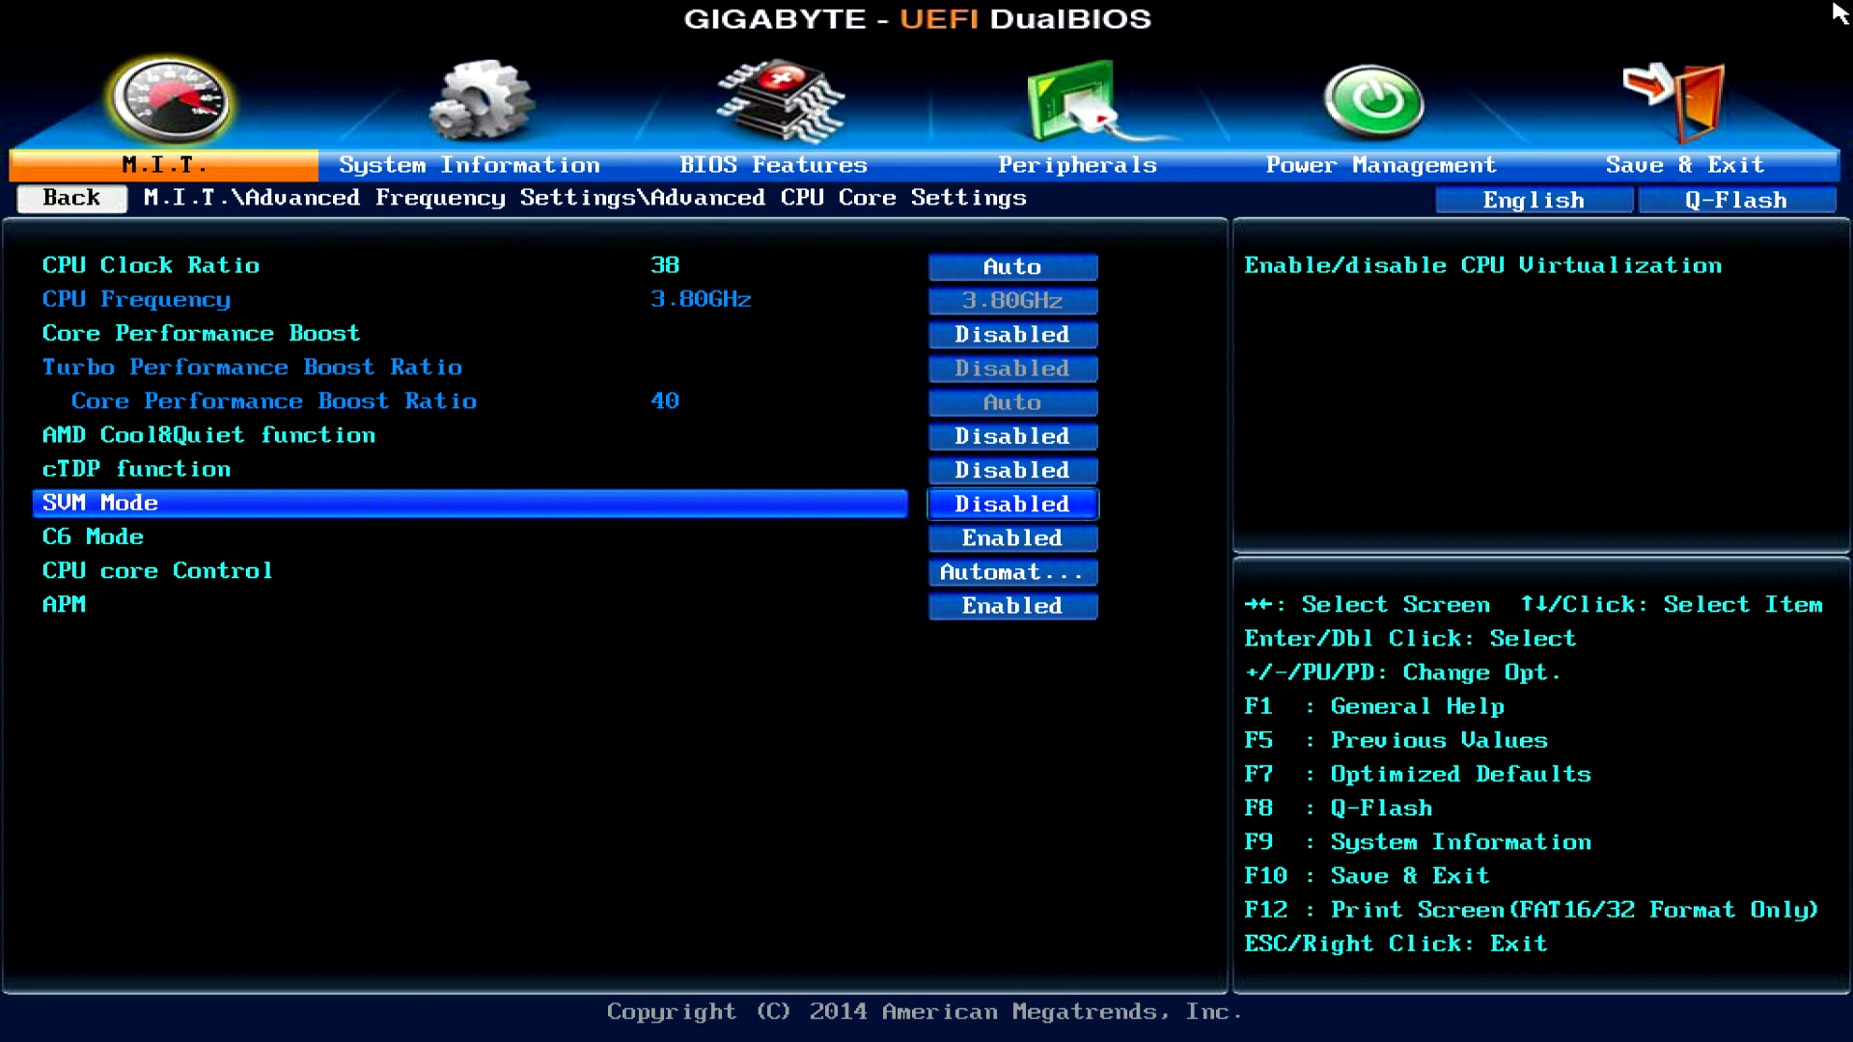
key("Up")
key("Return")
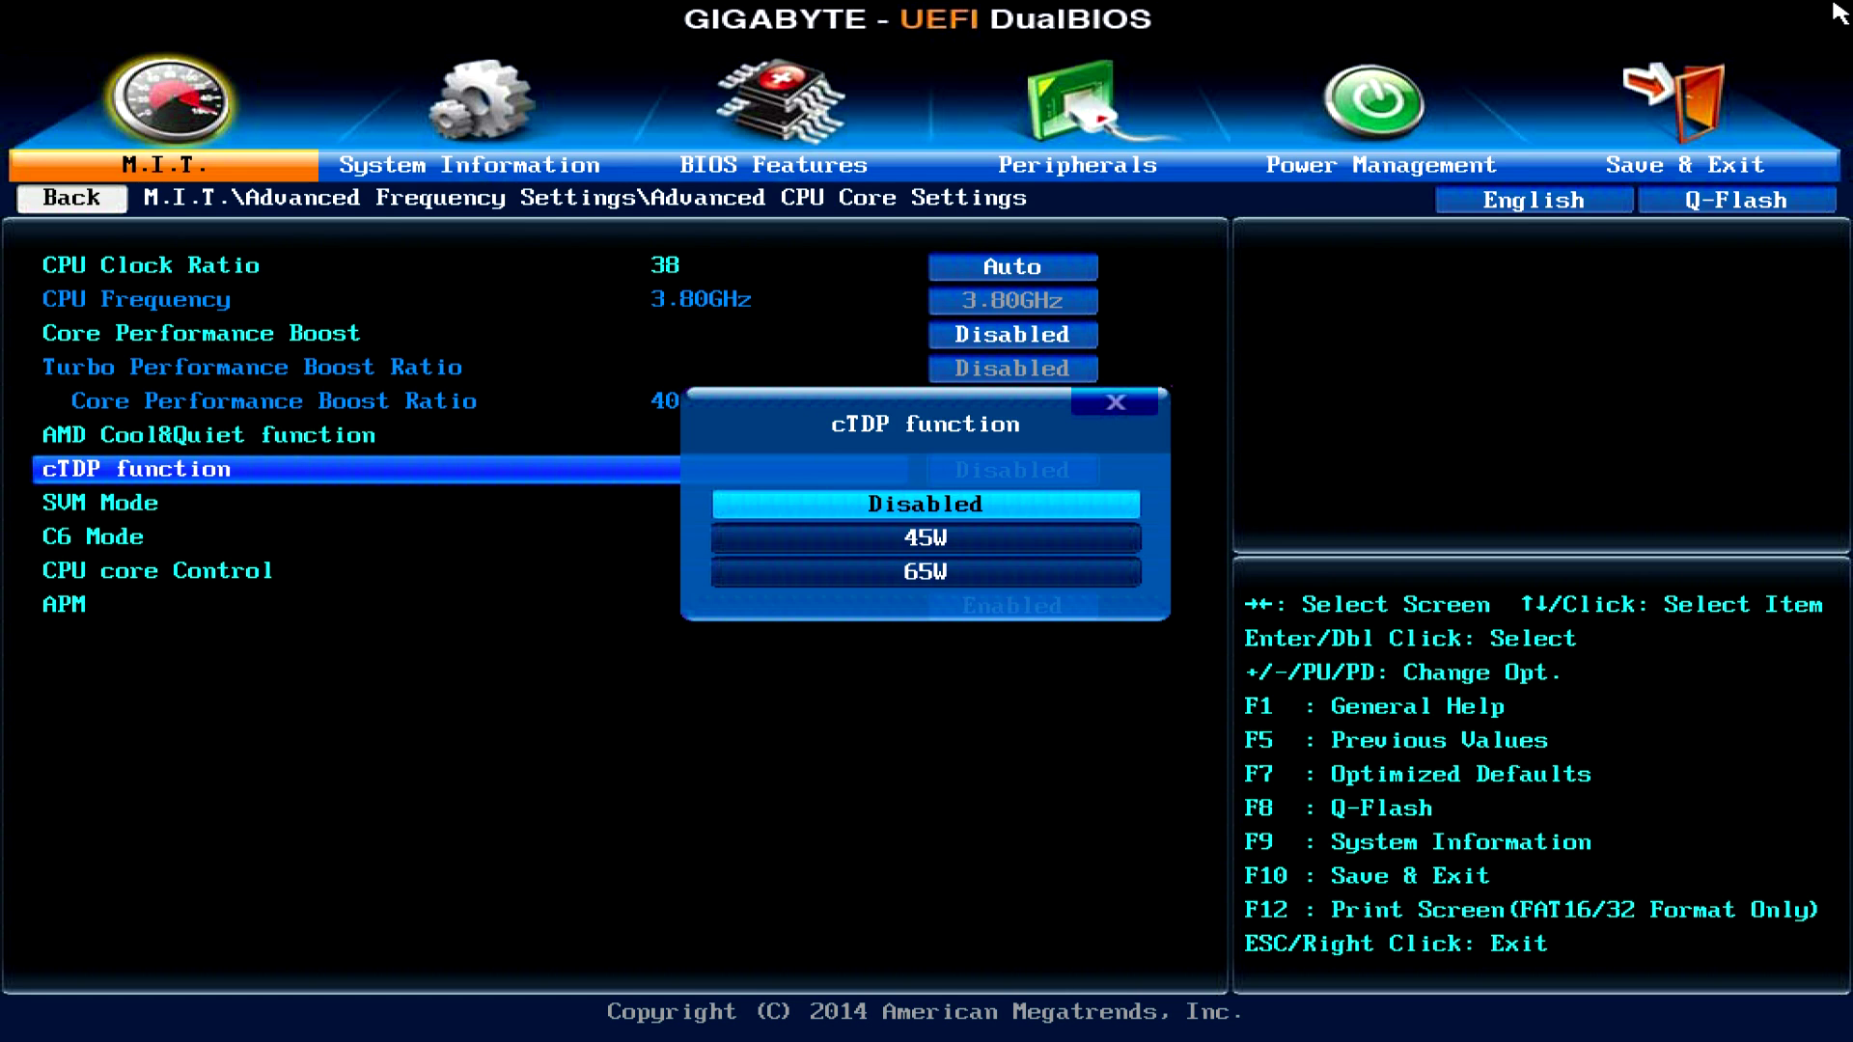
key("Escape")
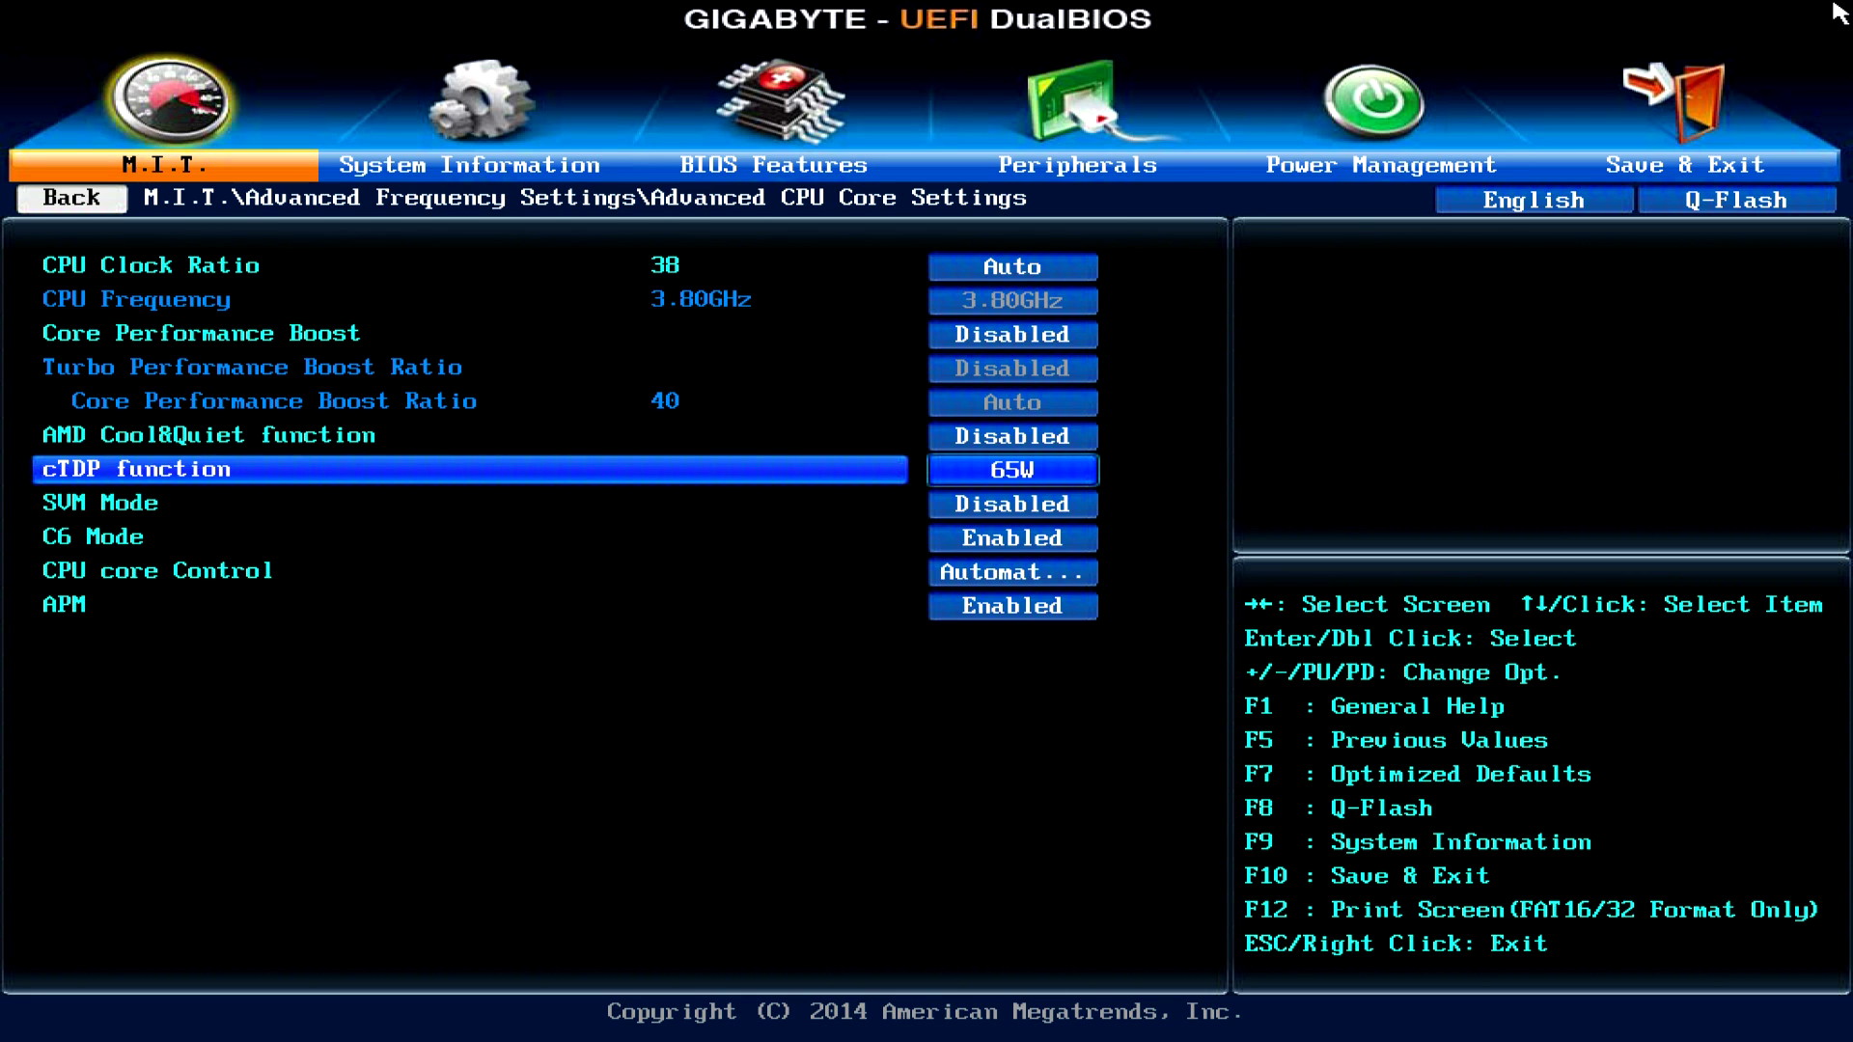
key("Down")
key("Down")
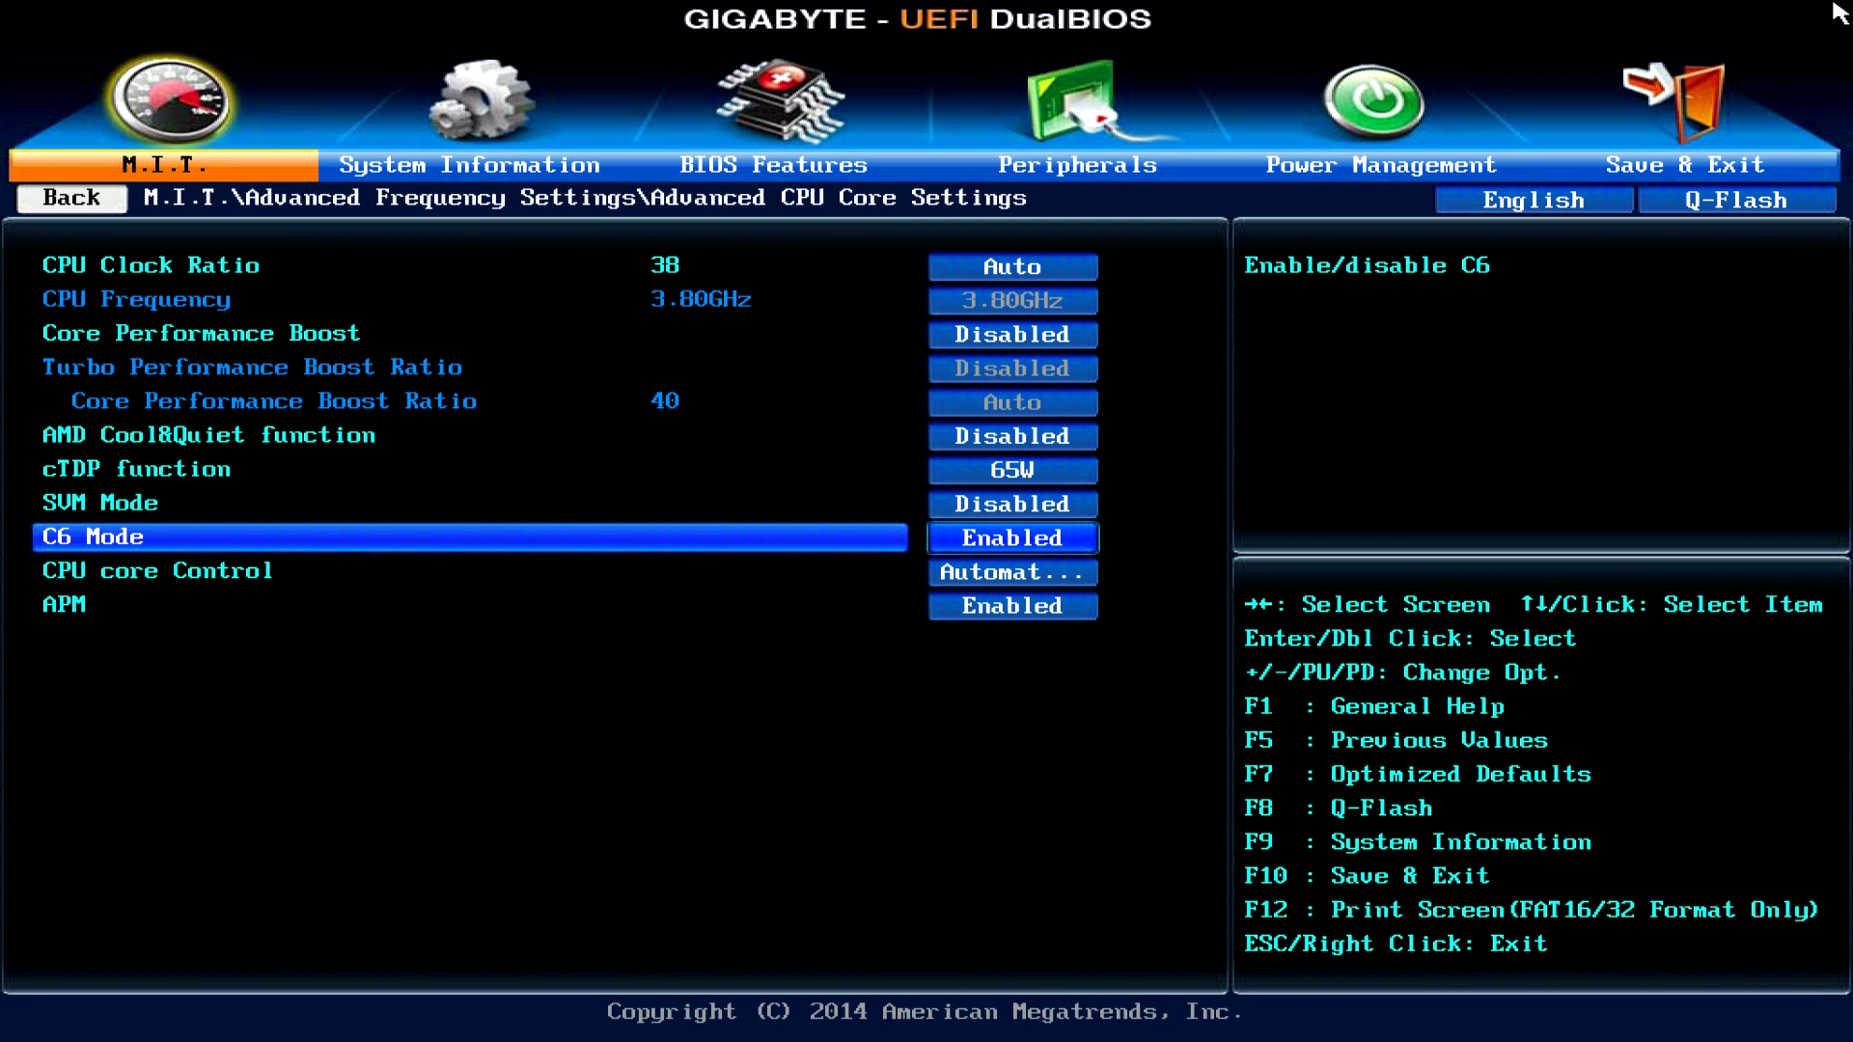
key("Down")
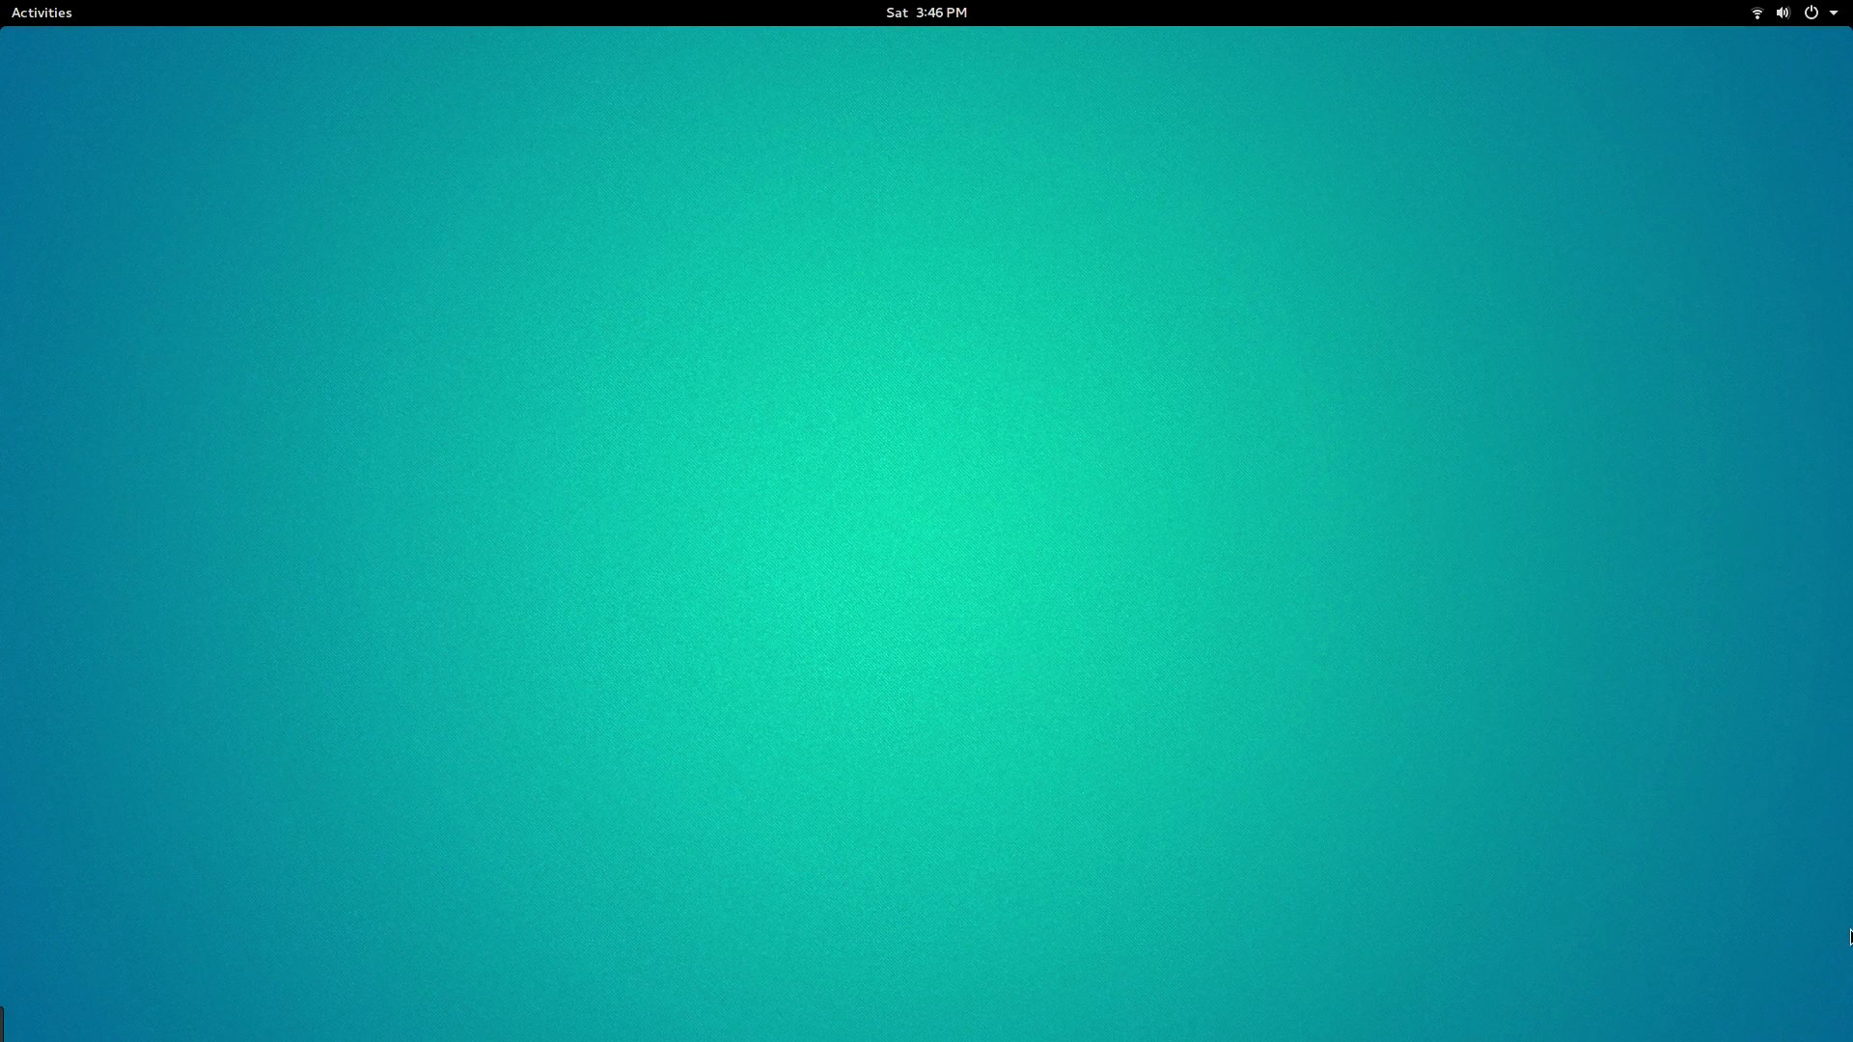
Launch GNOME Terminal from the Activities search to get a shell prompt
key("super")
type("ter")
key("Return")
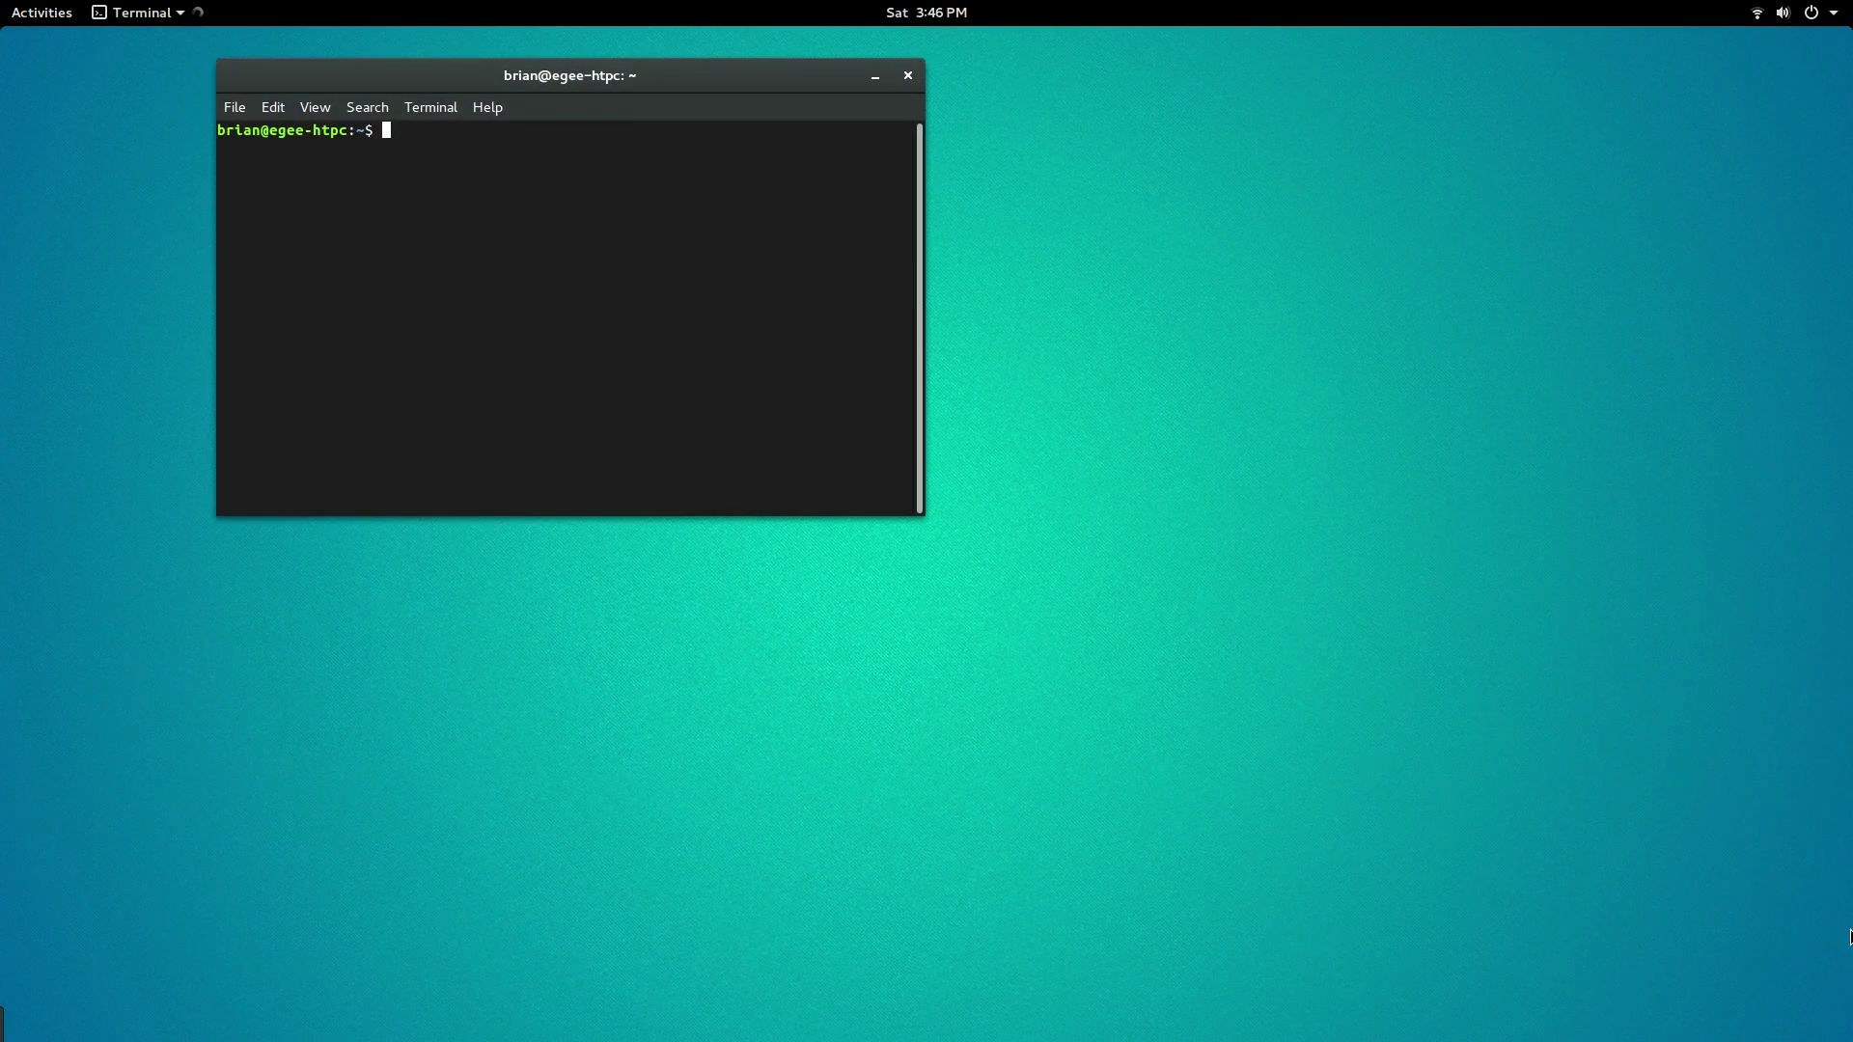